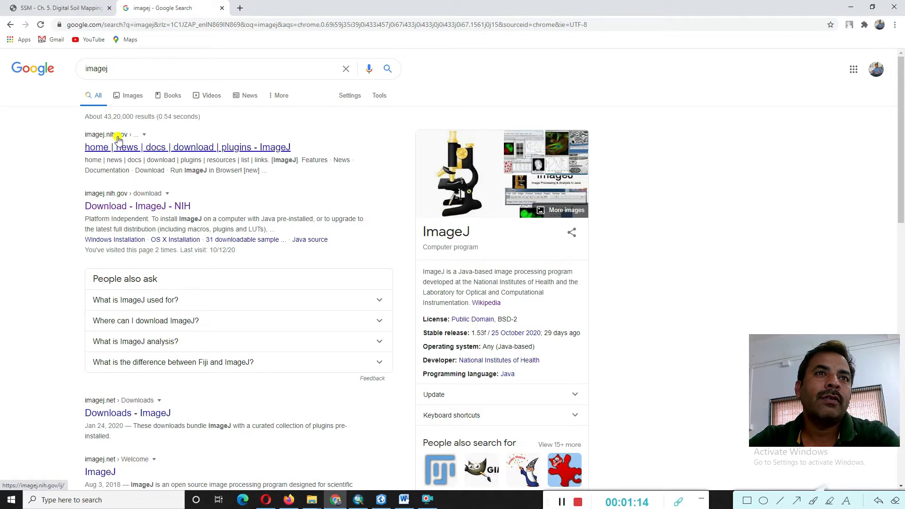
Open the imagej.nih.gov ImageJ home page from the Google results for 'imagej'
{"action": "left_click", "coordinate": [118, 147]}
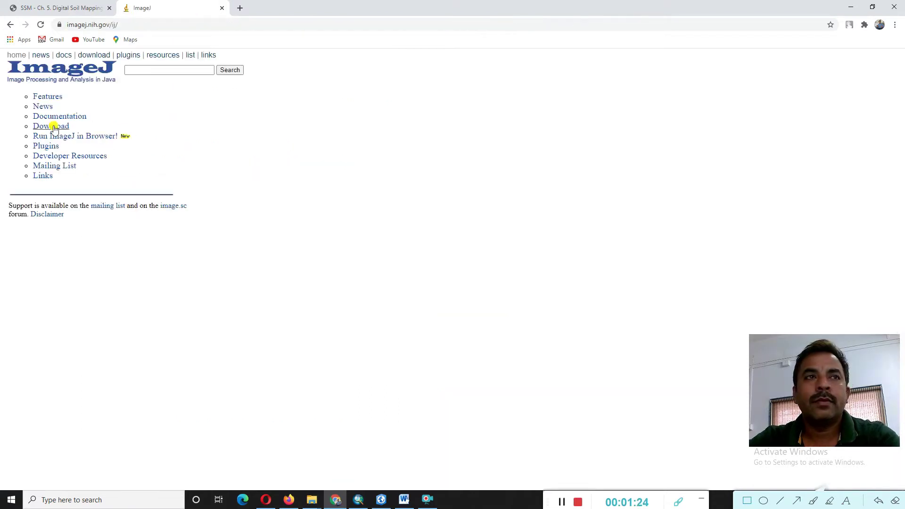
Go to the ImageJ Download page, briefly outlining its link in red
{"action": "left_click_drag", "start_coordinate": [21, 126], "coordinate": [102, 133]}
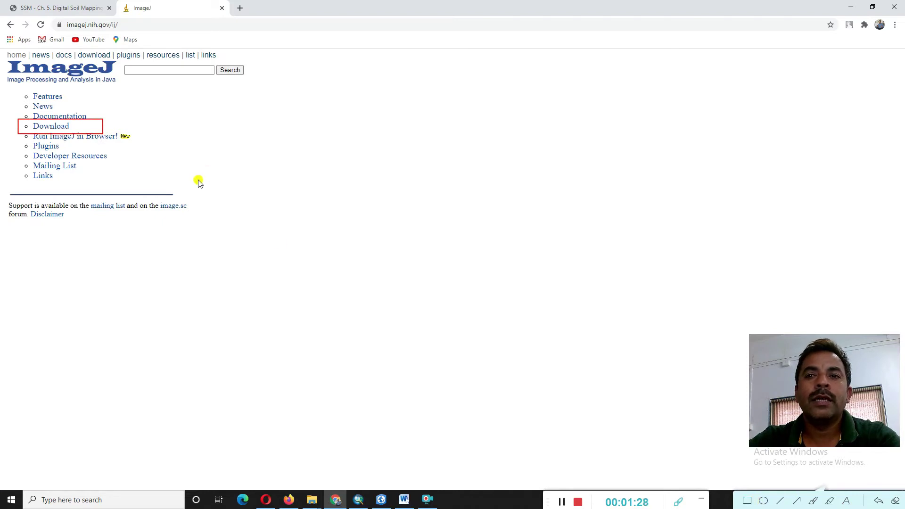
{"action": "left_click", "coordinate": [43, 126]}
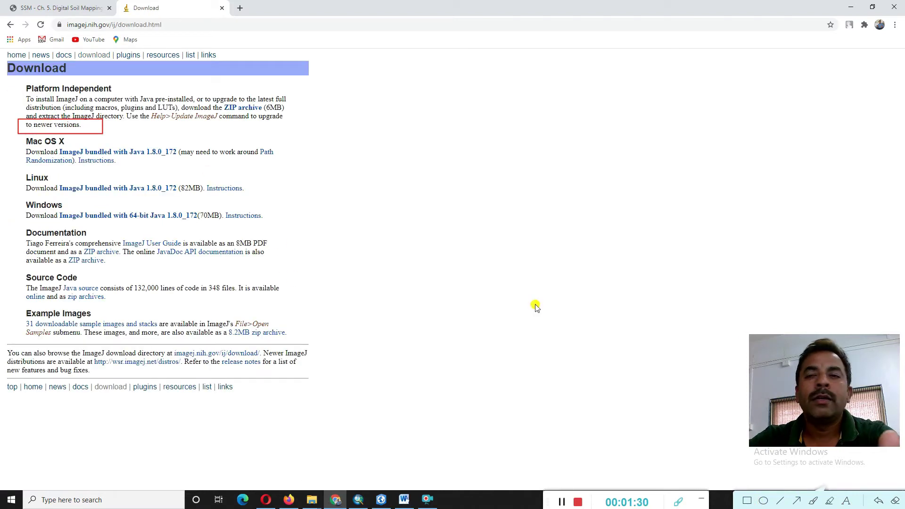
{"action": "left_click", "coordinate": [879, 501]}
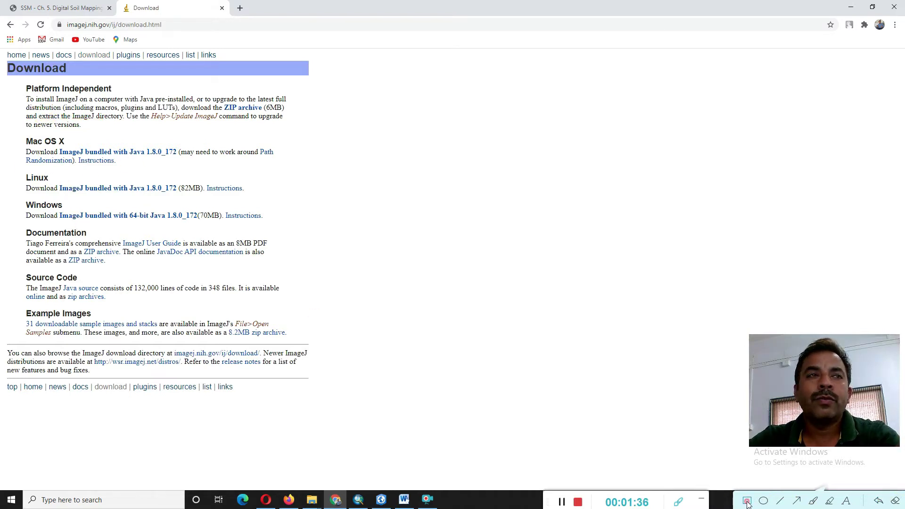
Mark the Mac OS X, Linux and Windows download sections and the downloading ij153-win-java8.zip in red
{"action": "mouse_move", "coordinate": [17, 134]}
{"action": "left_mouse_down"}
{"action": "mouse_move", "coordinate": [271, 176]}
{"action": "mouse_move", "coordinate": [305, 172]}
{"action": "left_mouse_up"}
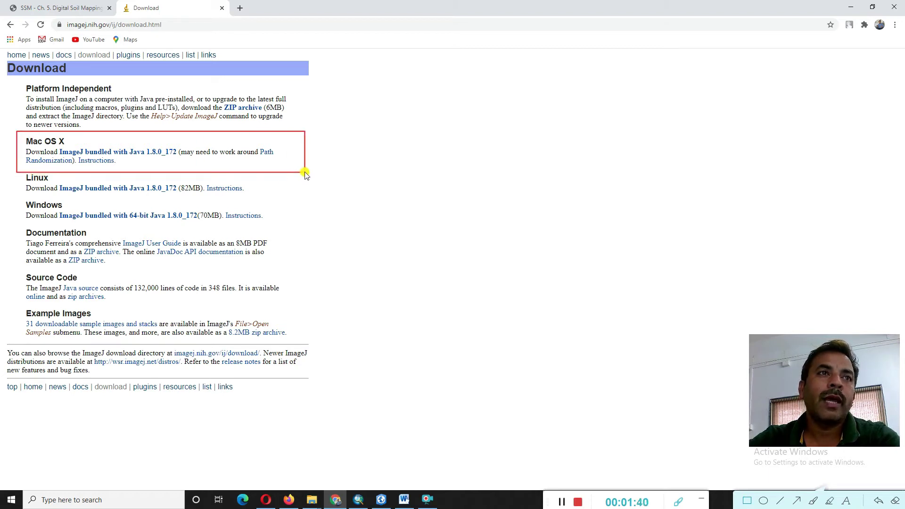
{"action": "mouse_move", "coordinate": [10, 174]}
{"action": "left_mouse_down"}
{"action": "mouse_move", "coordinate": [228, 214]}
{"action": "mouse_move", "coordinate": [271, 202]}
{"action": "left_mouse_up"}
{"action": "mouse_move", "coordinate": [12, 204]}
{"action": "left_mouse_down"}
{"action": "mouse_move", "coordinate": [162, 231]}
{"action": "mouse_move", "coordinate": [211, 228]}
{"action": "left_mouse_up"}
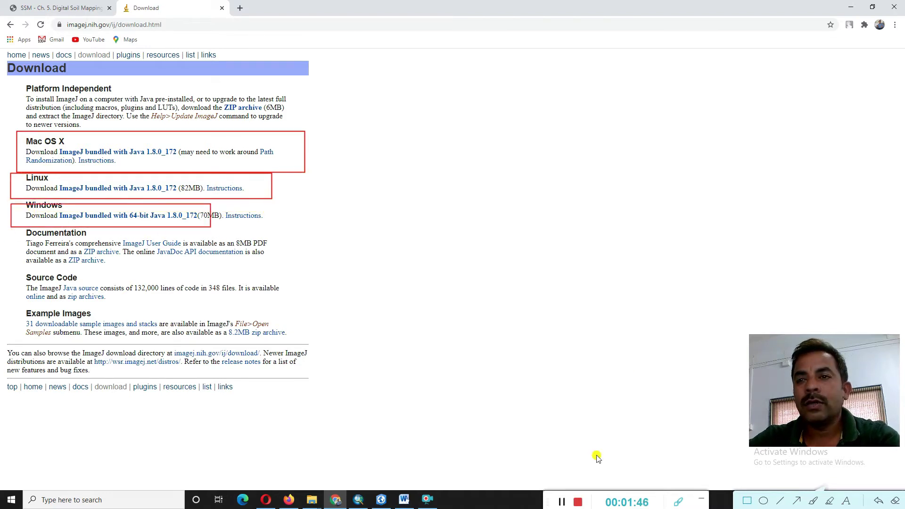
{"action": "left_click", "coordinate": [880, 501]}
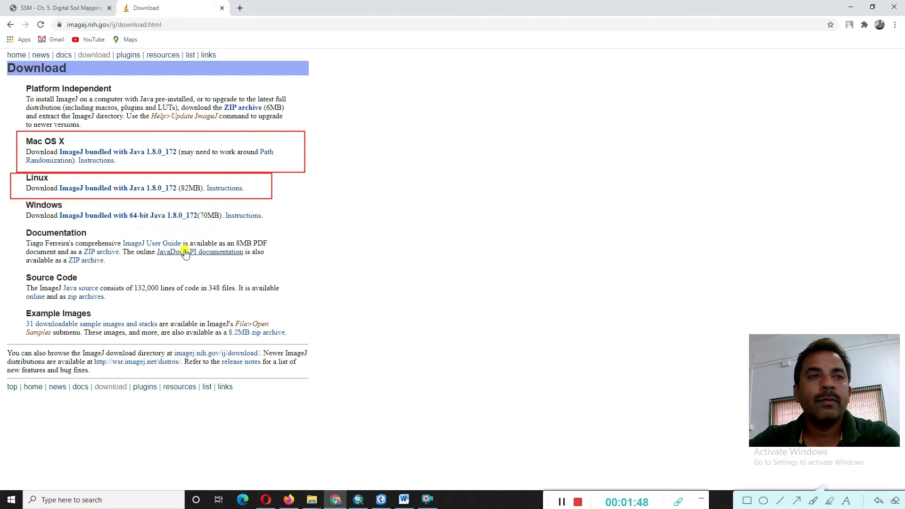
{"action": "left_click", "coordinate": [894, 501]}
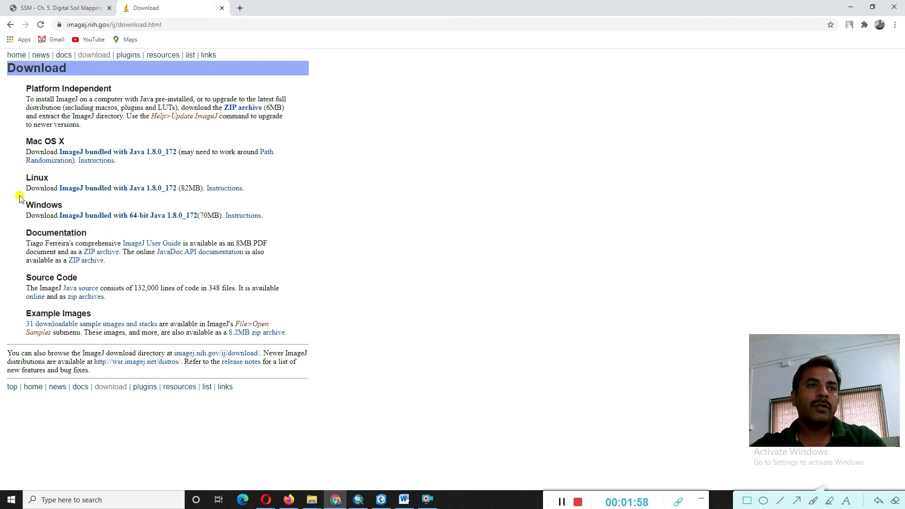
{"action": "mouse_move", "coordinate": [19, 196]}
{"action": "left_mouse_down"}
{"action": "mouse_move", "coordinate": [157, 229]}
{"action": "mouse_move", "coordinate": [291, 234]}
{"action": "left_mouse_up"}
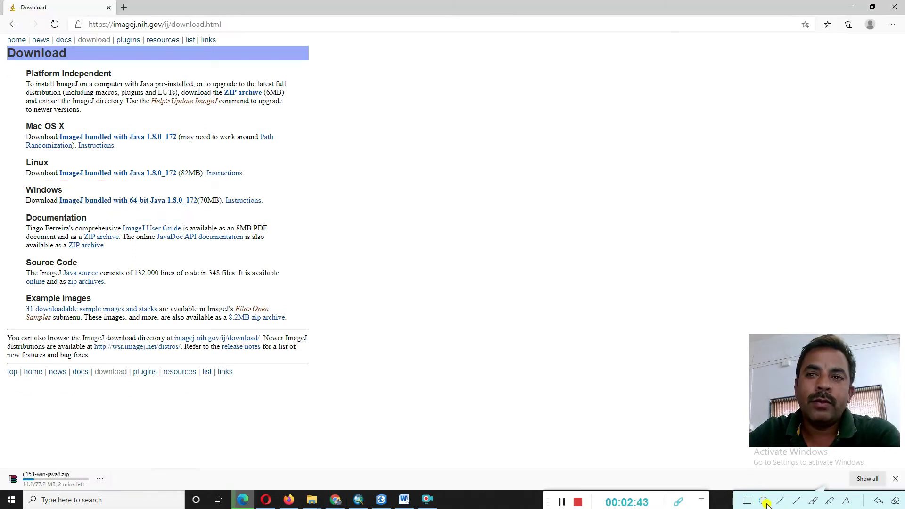
{"action": "mouse_move", "coordinate": [2, 430]}
{"action": "left_mouse_down"}
{"action": "mouse_move", "coordinate": [141, 484]}
{"action": "mouse_move", "coordinate": [128, 495]}
{"action": "left_mouse_up"}
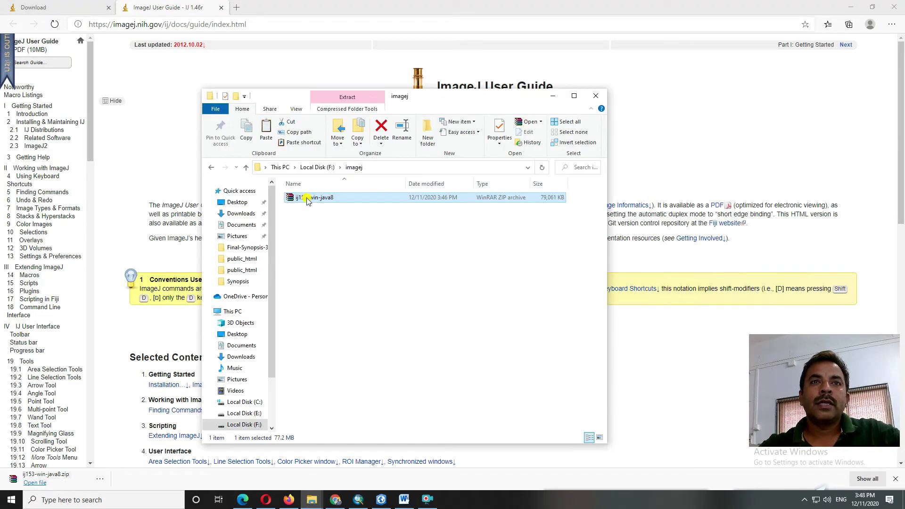
Extract the ImageJ zip with Extract Here and launch ImageJ.exe from the new ImageJ folder
{"action": "right_click", "coordinate": [306, 200]}
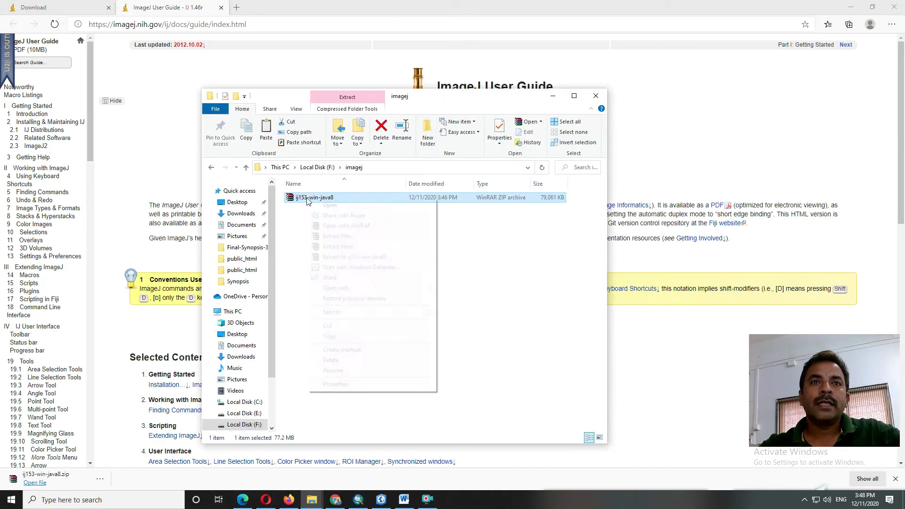
{"action": "left_click", "coordinate": [333, 249]}
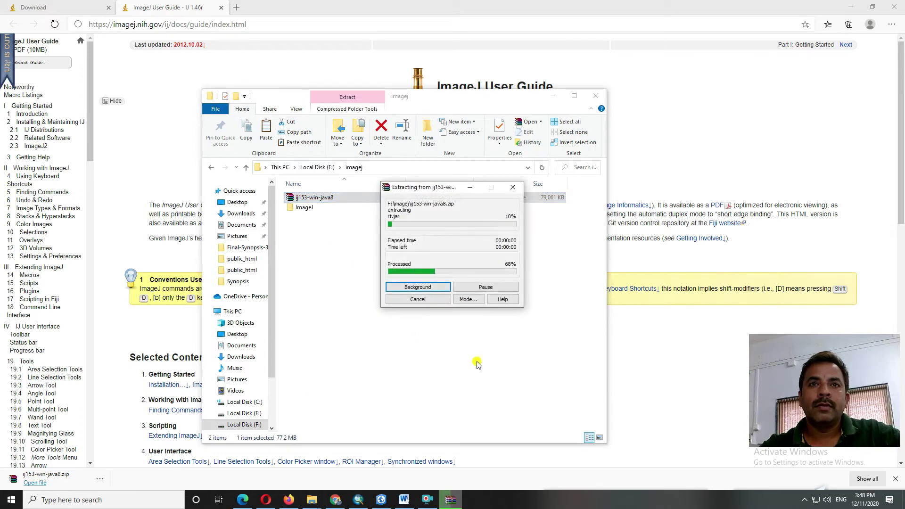
{"action": "double_click", "coordinate": [311, 200]}
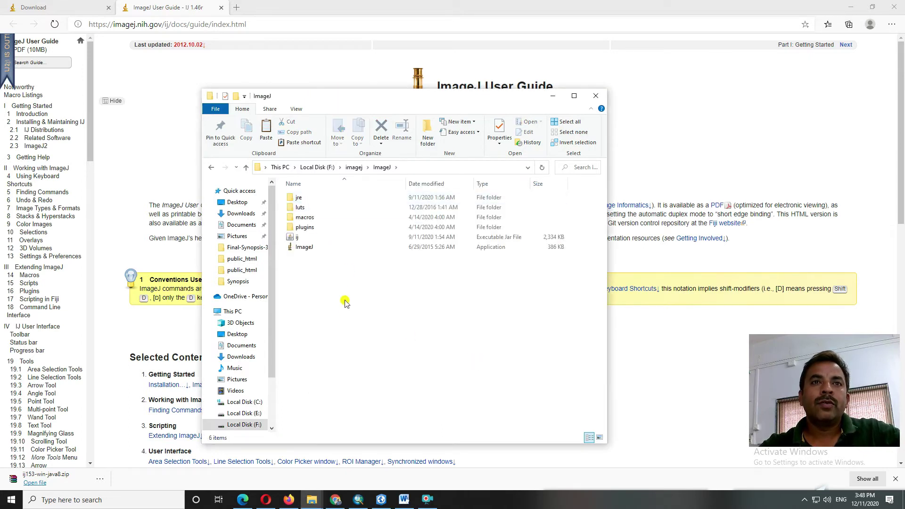
{"action": "double_click", "coordinate": [306, 249]}
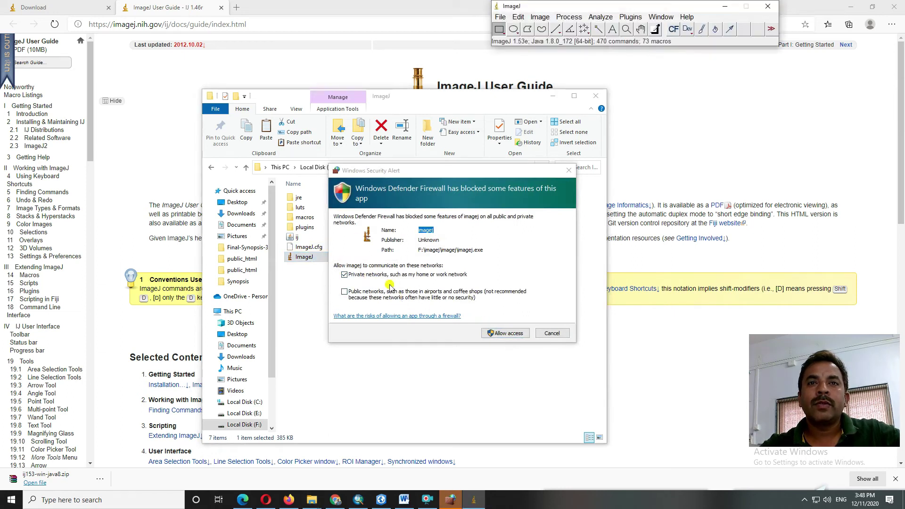
Allow ImageJ through the firewall, minimize Explorer and the User Guide browser, and bring ImageJ forward alone
{"action": "left_click", "coordinate": [512, 338]}
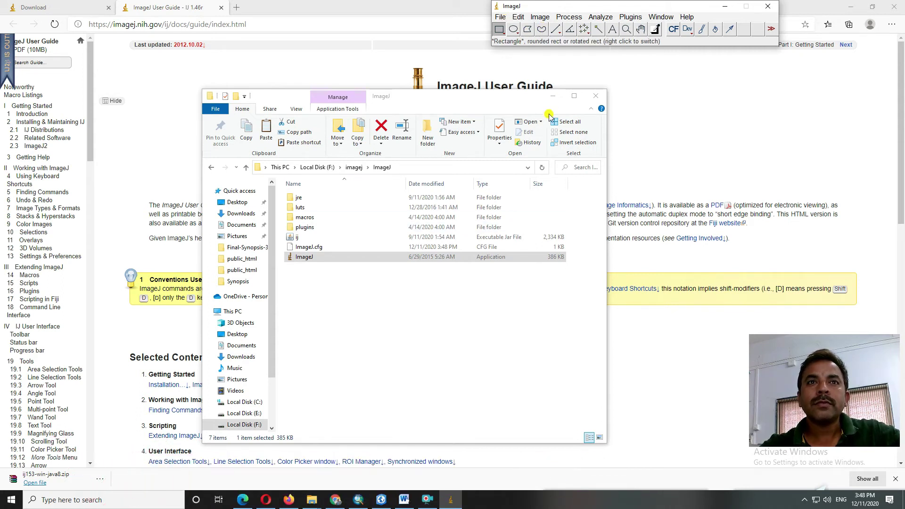
{"action": "left_click", "coordinate": [555, 98]}
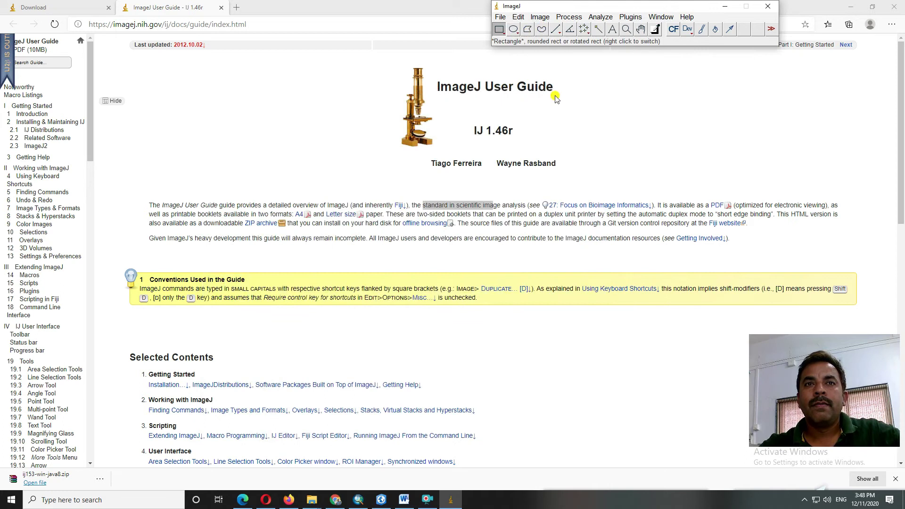
{"action": "left_click", "coordinate": [850, 12]}
{"action": "left_click", "coordinate": [850, 12]}
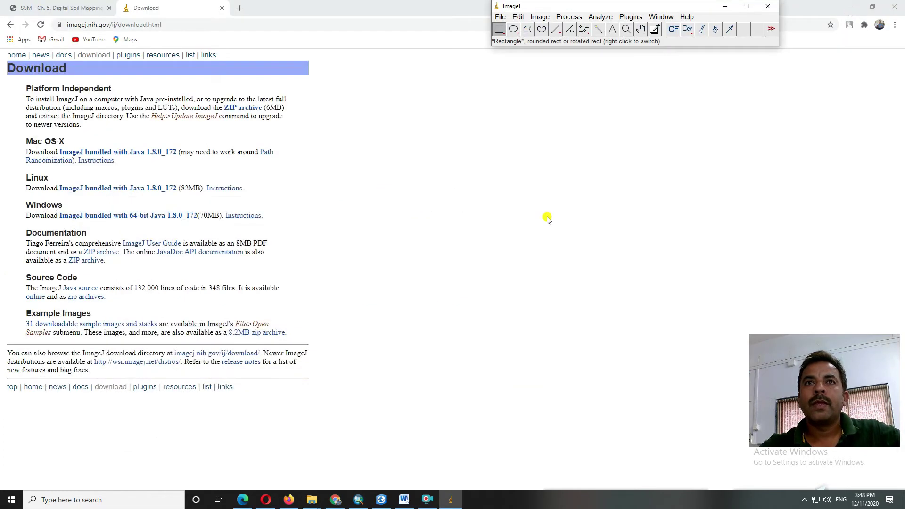
{"action": "key", "text": "super+d"}
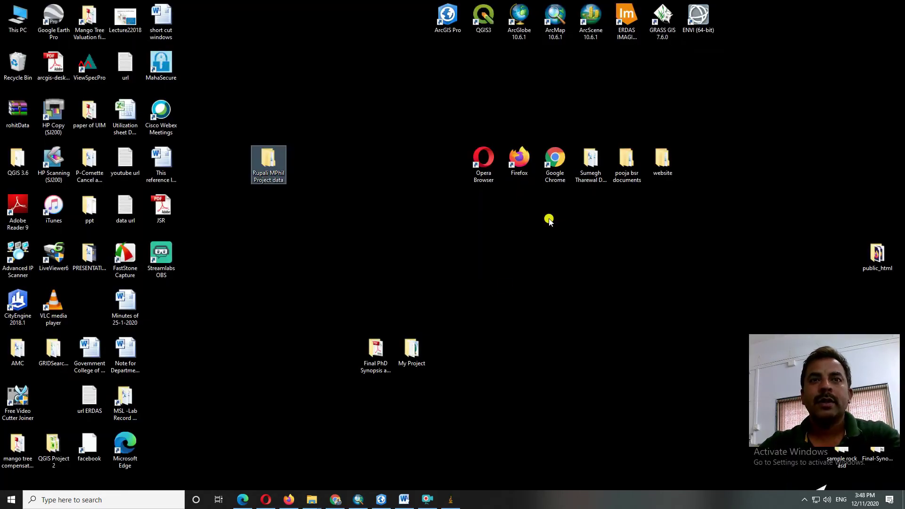
{"action": "left_click", "coordinate": [451, 500]}
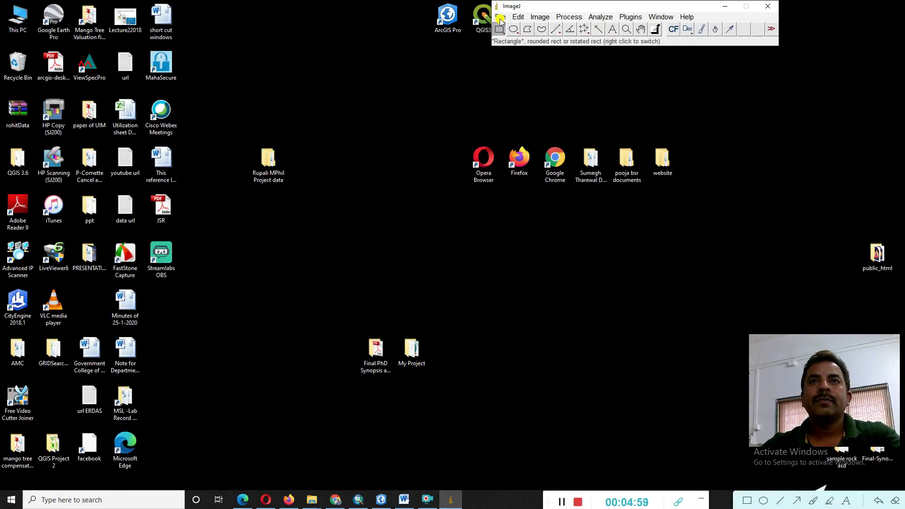
In File > Open, browse from Desktop through MPhil project data and skin_image_data_set-1 to melanoma > dermIS
{"action": "left_click", "coordinate": [500, 18]}
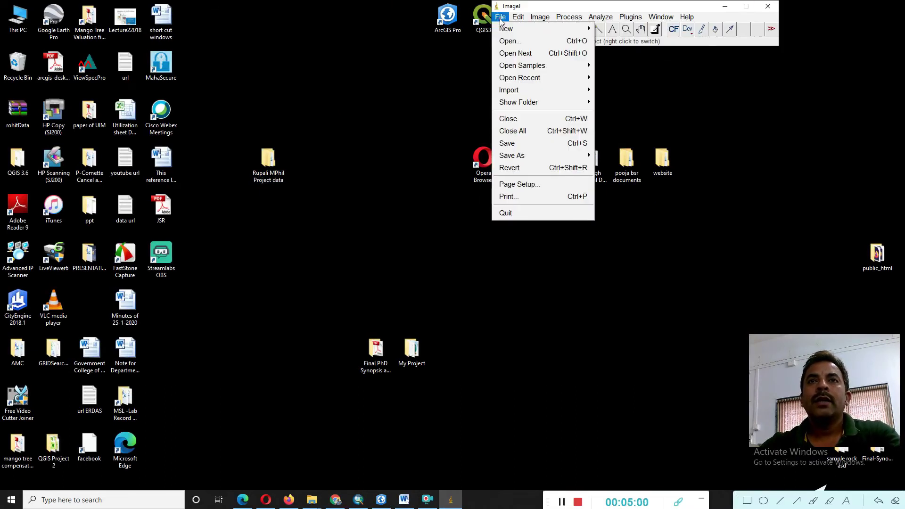
{"action": "left_click", "coordinate": [519, 43]}
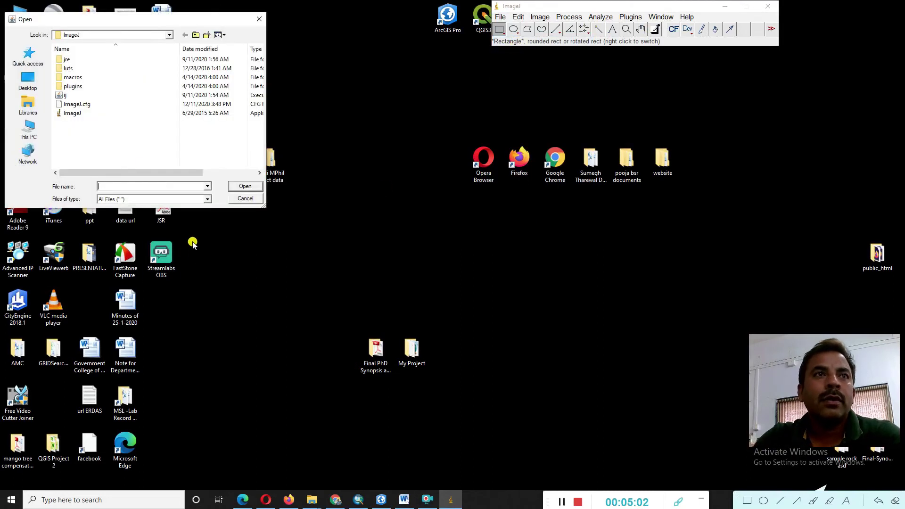
{"action": "left_click", "coordinate": [28, 80]}
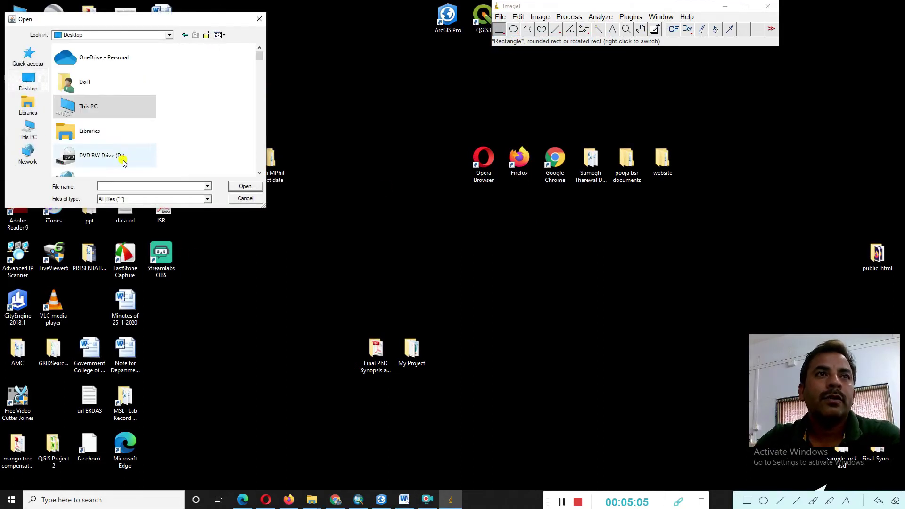
{"action": "scroll", "coordinate": [125, 153], "scroll_direction": "down", "scroll_amount": 2}
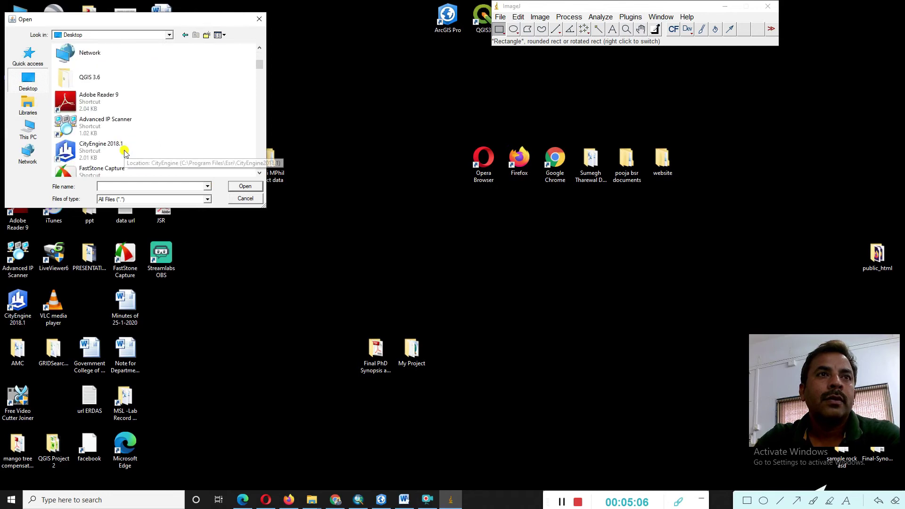
{"action": "type", "text": "r"}
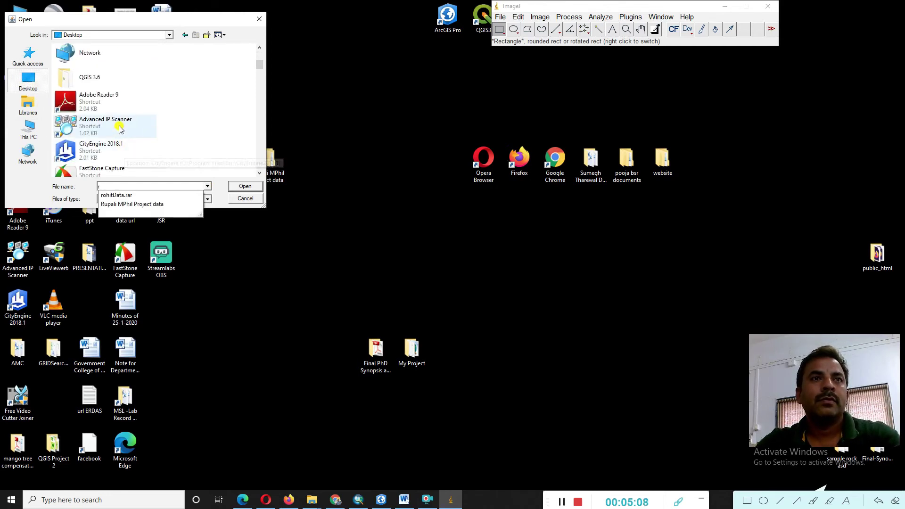
{"action": "double_click", "coordinate": [112, 58]}
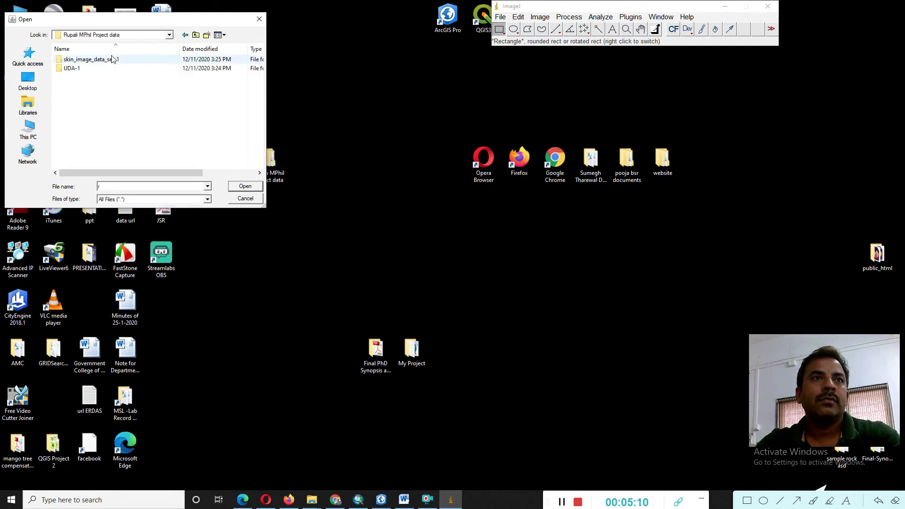
{"action": "double_click", "coordinate": [76, 60]}
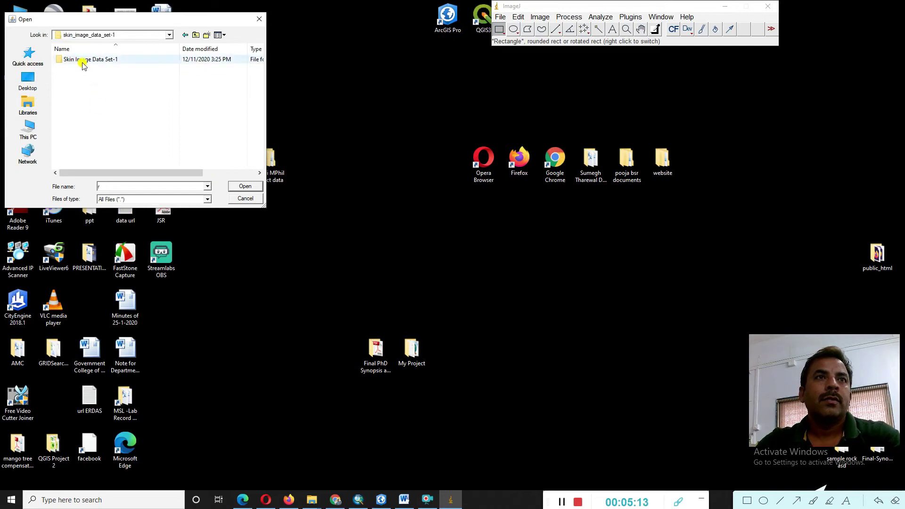
{"action": "double_click", "coordinate": [82, 64]}
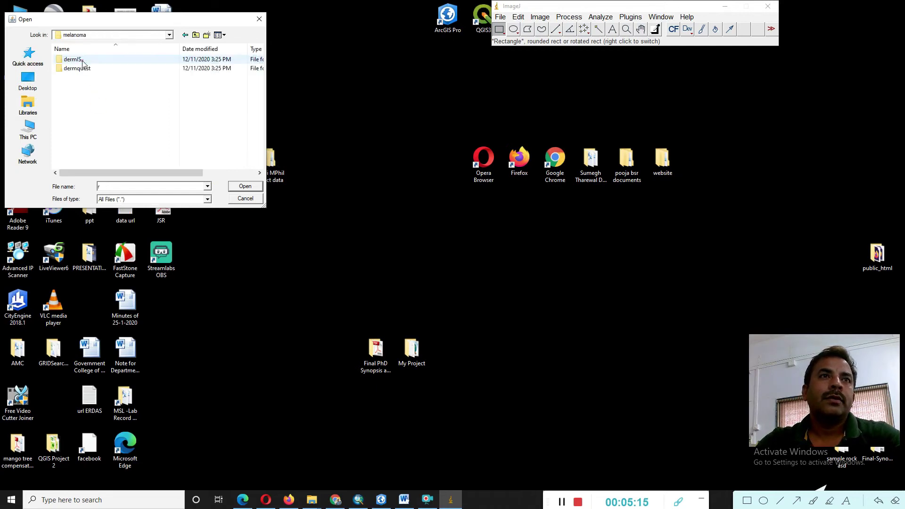
{"action": "double_click", "coordinate": [82, 64]}
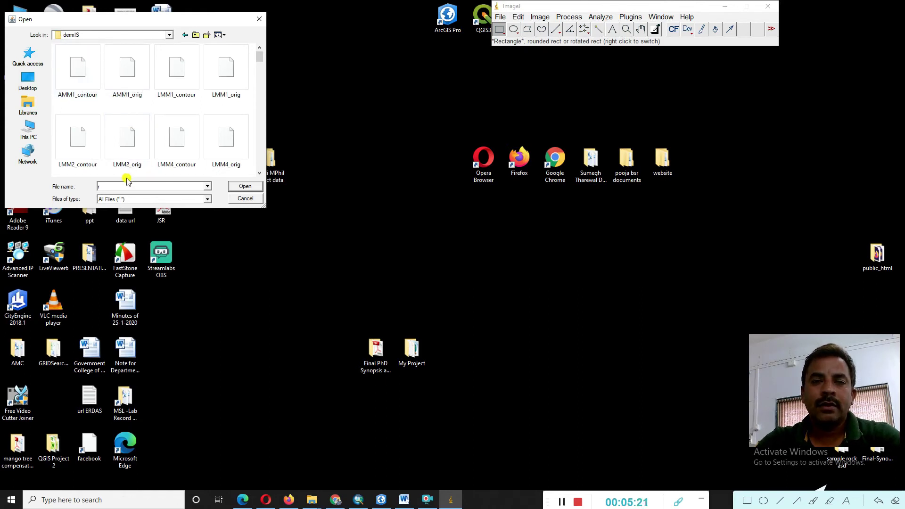
Open AMM1_contour.png, reposition its image window, and show the File menu
{"action": "left_click", "coordinate": [78, 75]}
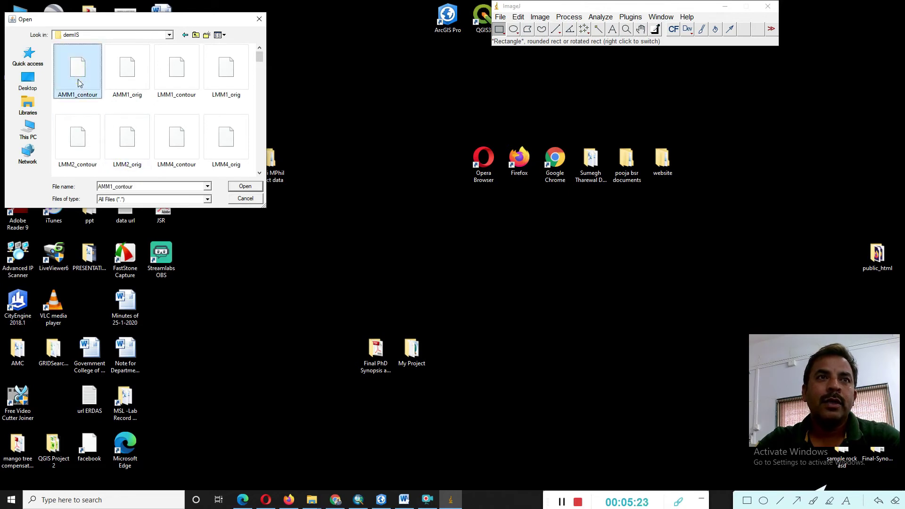
{"action": "left_click", "coordinate": [244, 187]}
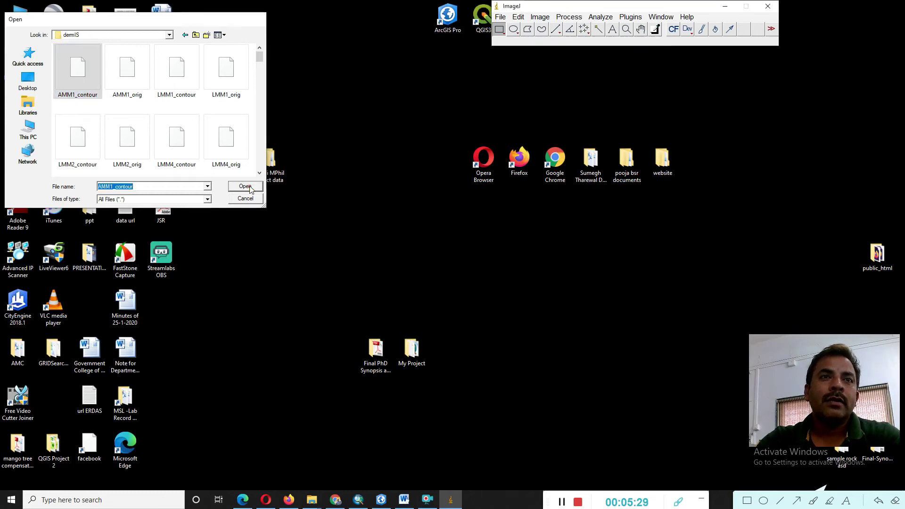
{"action": "left_click_drag", "start_coordinate": [684, 57], "coordinate": [648, 71]}
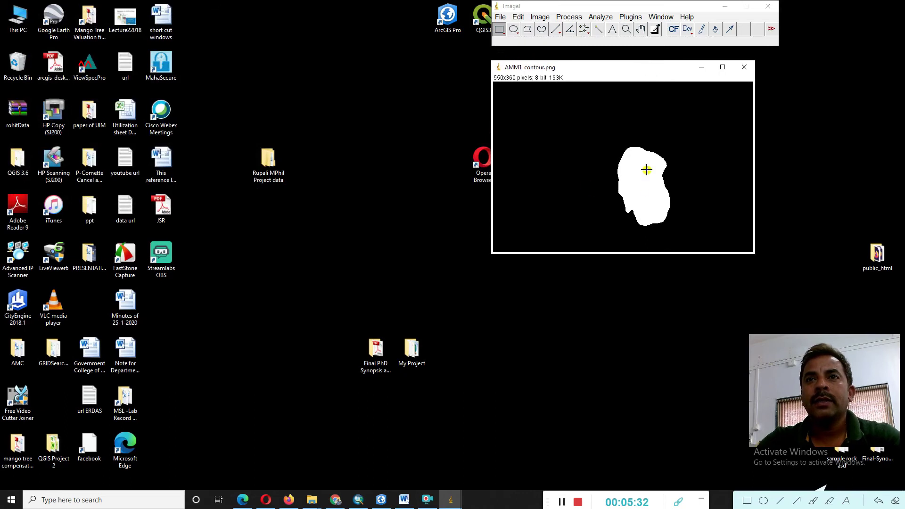
{"action": "left_click", "coordinate": [501, 16]}
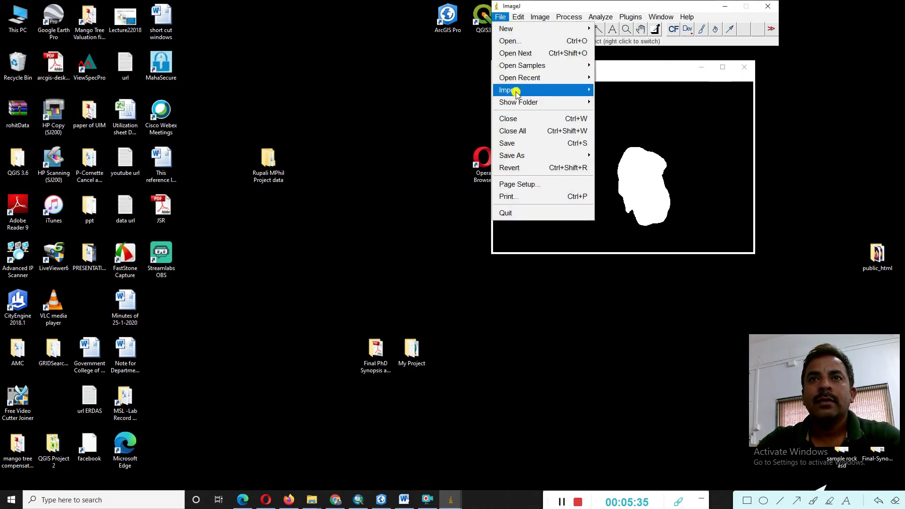
{"action": "mouse_move", "coordinate": [516, 91]}
{"action": "left_click", "coordinate": [647, 92]}
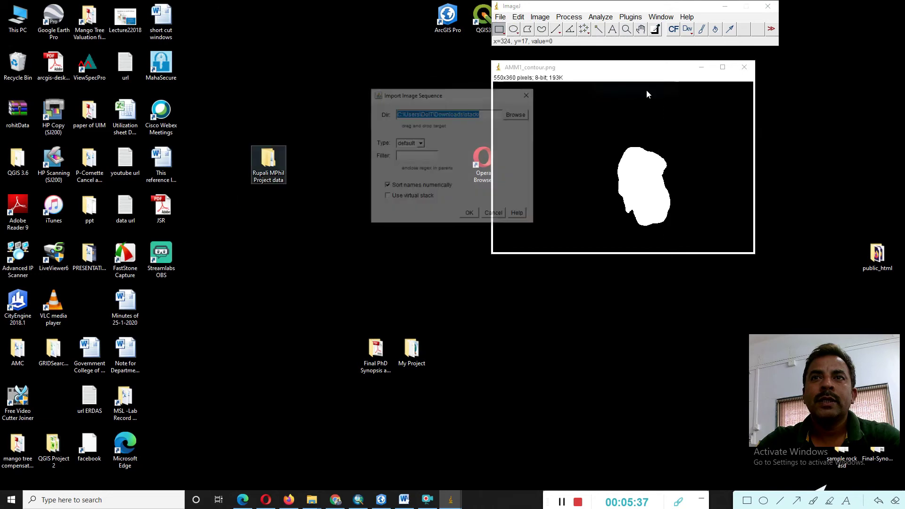
{"action": "left_click", "coordinate": [515, 116]}
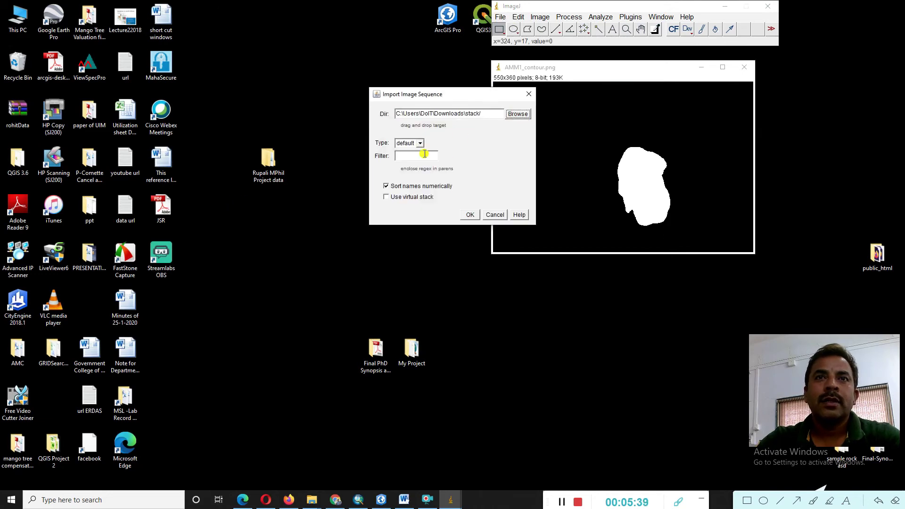
{"action": "left_click", "coordinate": [339, 224]}
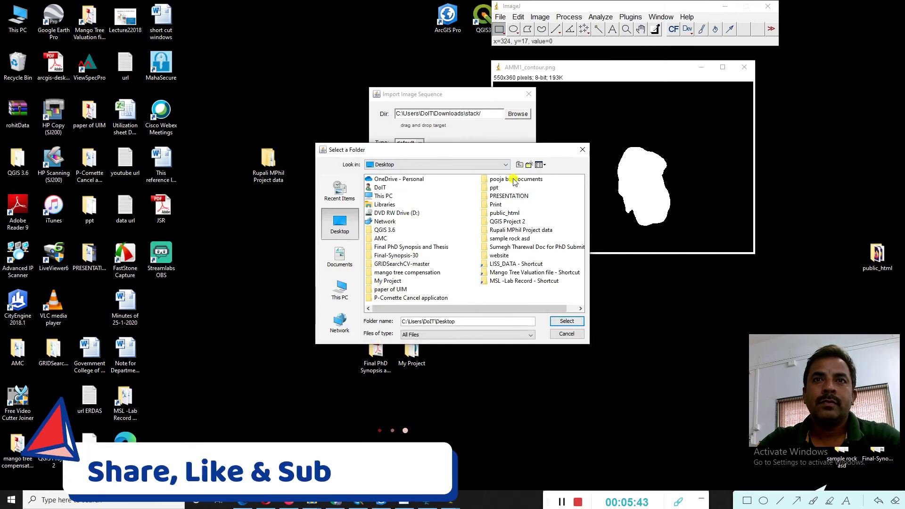
{"action": "left_click", "coordinate": [392, 258]}
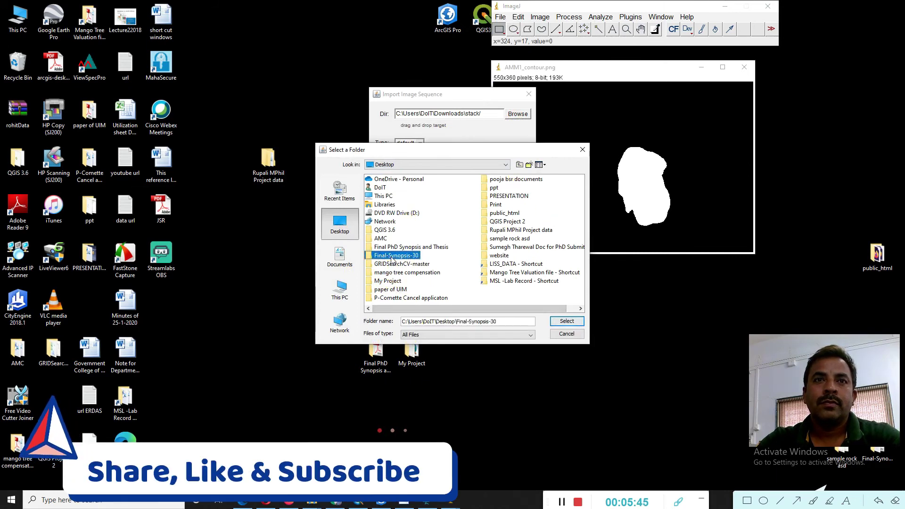
{"action": "left_click", "coordinate": [496, 231]}
{"action": "double_click", "coordinate": [496, 232]}
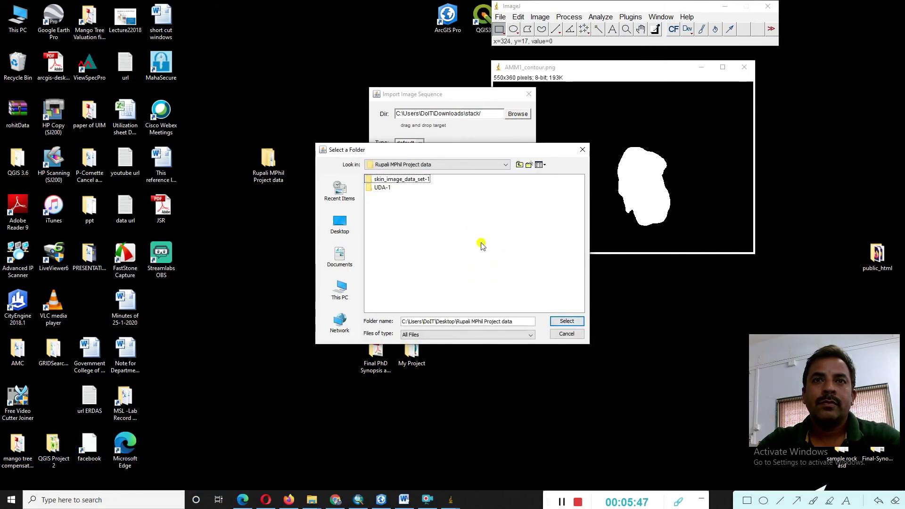
{"action": "double_click", "coordinate": [382, 188]}
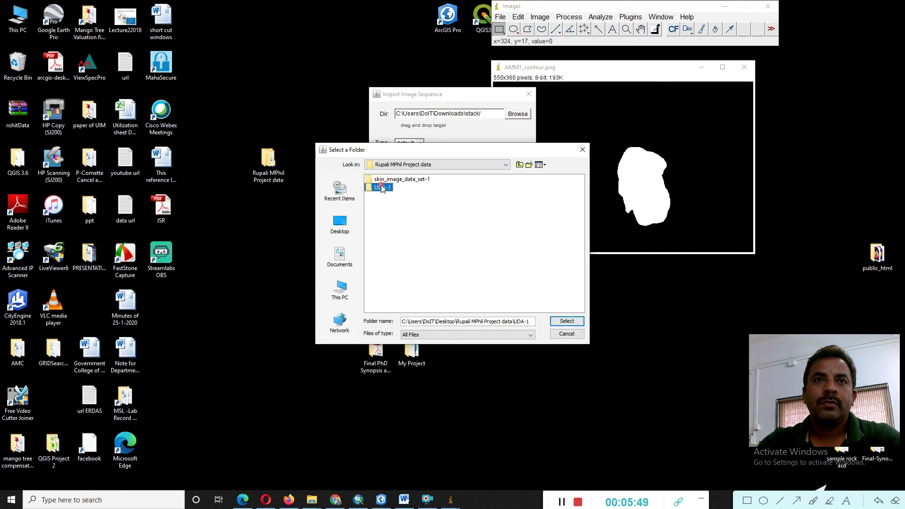
{"action": "left_click", "coordinate": [519, 165]}
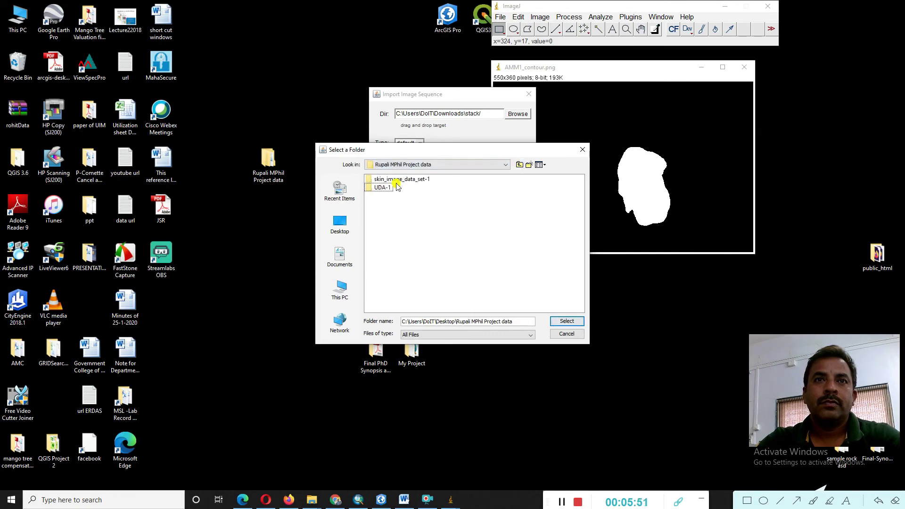
{"action": "double_click", "coordinate": [396, 179]}
{"action": "left_click", "coordinate": [396, 180]}
{"action": "double_click", "coordinate": [396, 180]}
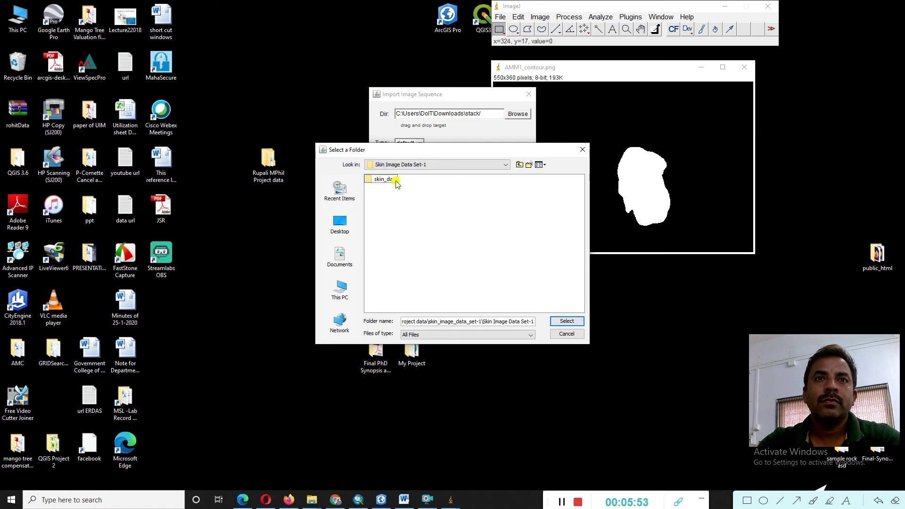
{"action": "left_click", "coordinate": [396, 180]}
{"action": "double_click", "coordinate": [396, 180]}
{"action": "left_click", "coordinate": [395, 180]}
{"action": "double_click", "coordinate": [396, 181]}
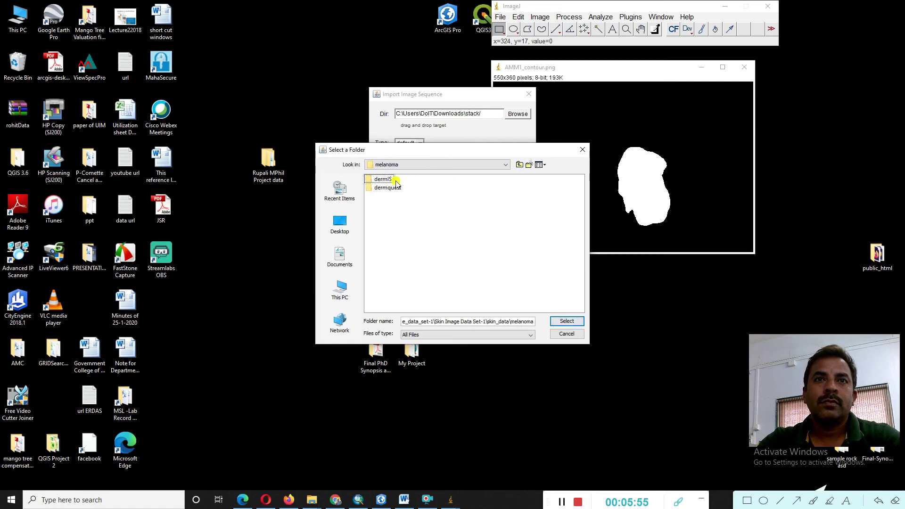
{"action": "double_click", "coordinate": [396, 189]}
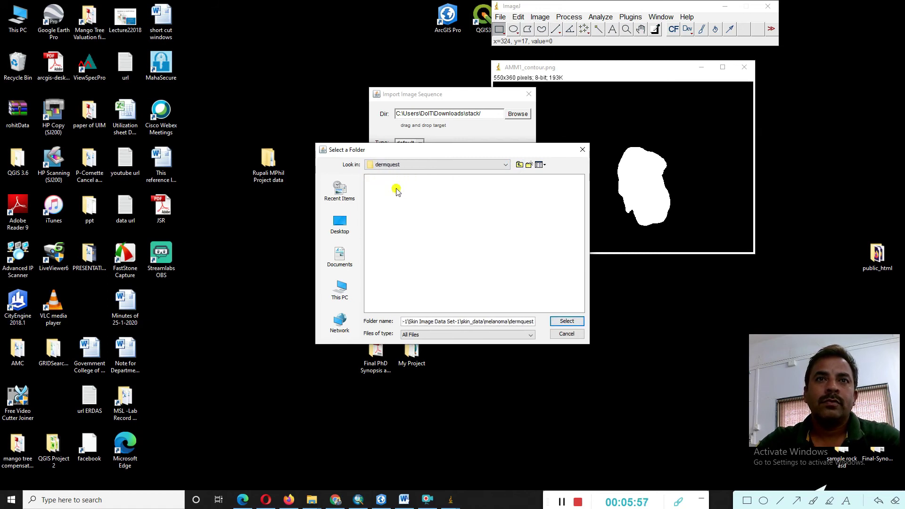
{"action": "left_click", "coordinate": [520, 165]}
{"action": "left_click", "coordinate": [382, 178]}
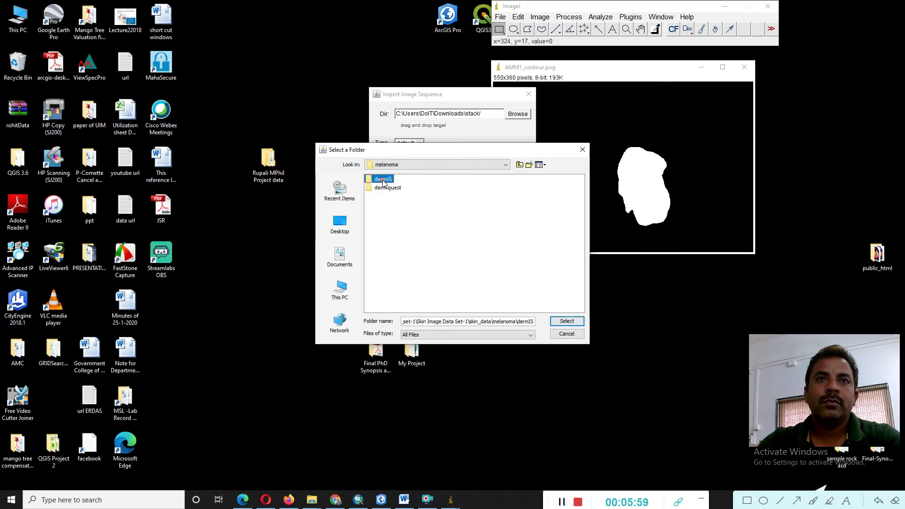
{"action": "double_click", "coordinate": [382, 177]}
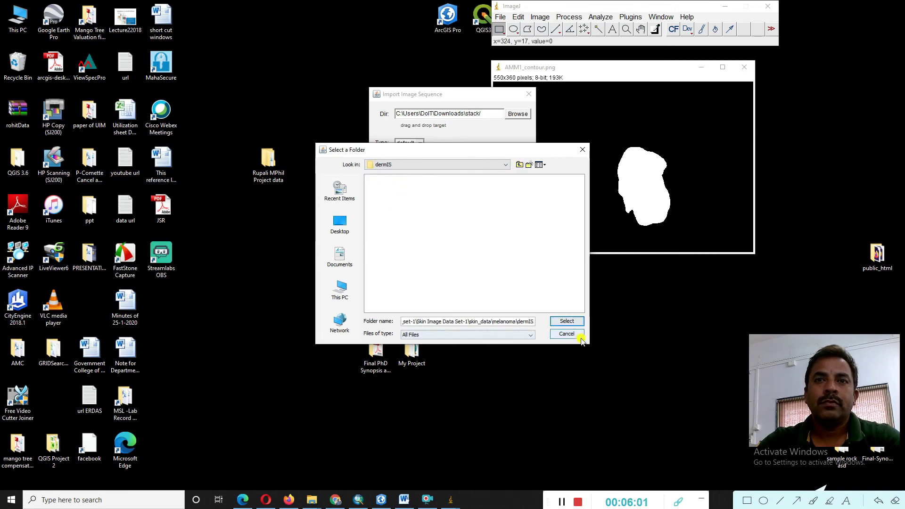
{"action": "left_click", "coordinate": [567, 334]}
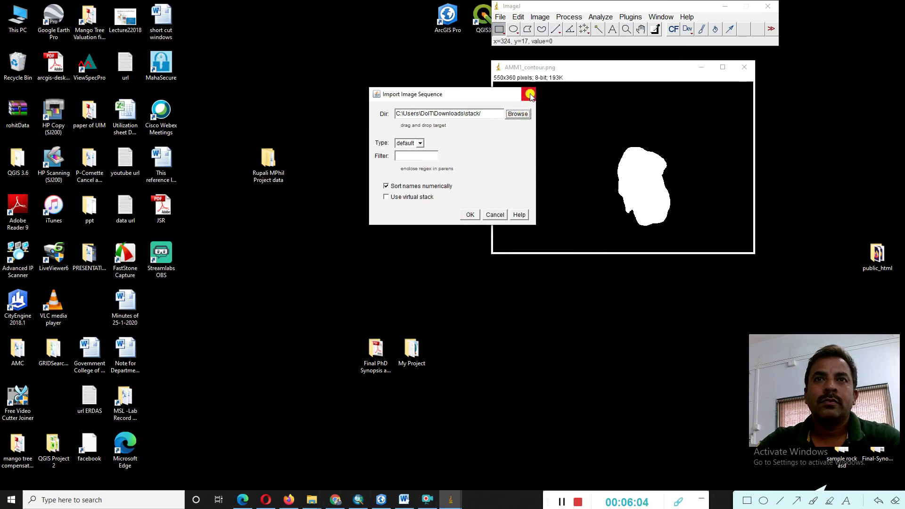
{"action": "left_click", "coordinate": [530, 93]}
Open LMM2_contour.png from dermIS and move its window down-left beside AMM1_contour
{"action": "left_click", "coordinate": [500, 17]}
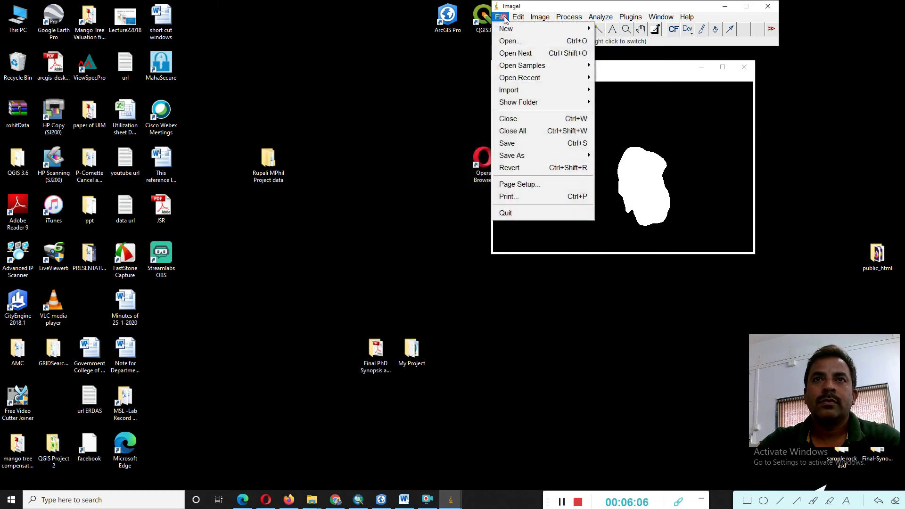
{"action": "left_click", "coordinate": [509, 42]}
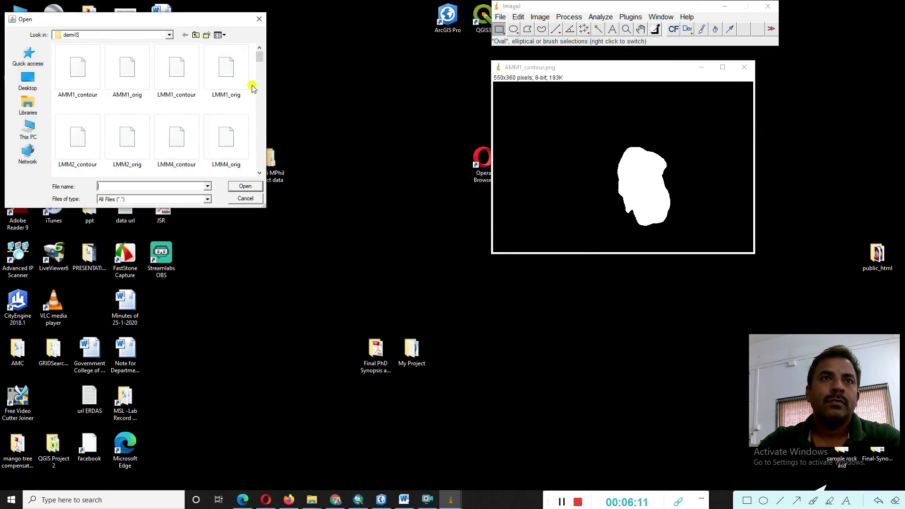
{"action": "left_click", "coordinate": [81, 138]}
{"action": "left_click", "coordinate": [245, 188]}
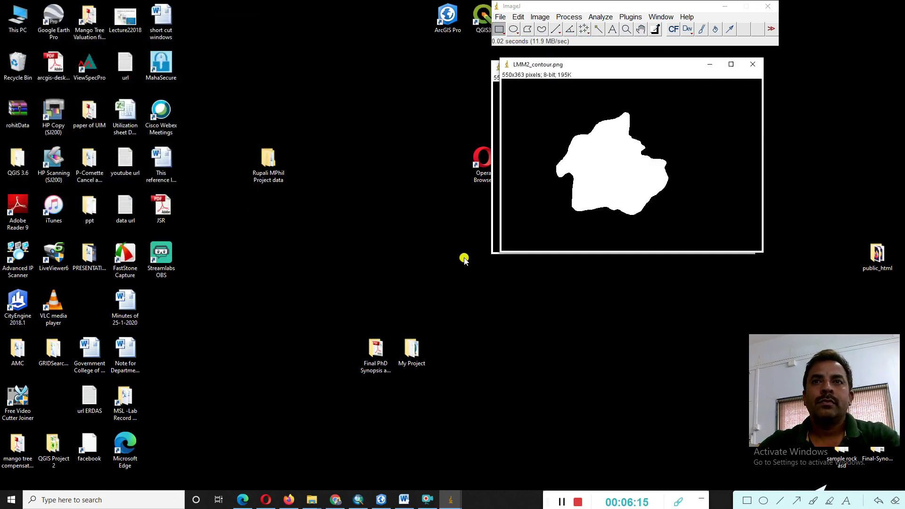
{"action": "left_click_drag", "start_coordinate": [585, 71], "coordinate": [374, 127]}
{"action": "left_click", "coordinate": [374, 126]}
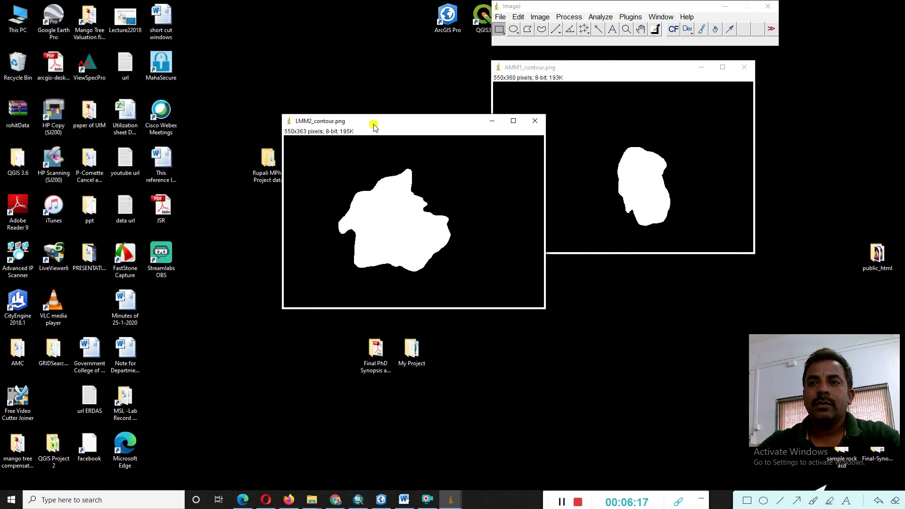